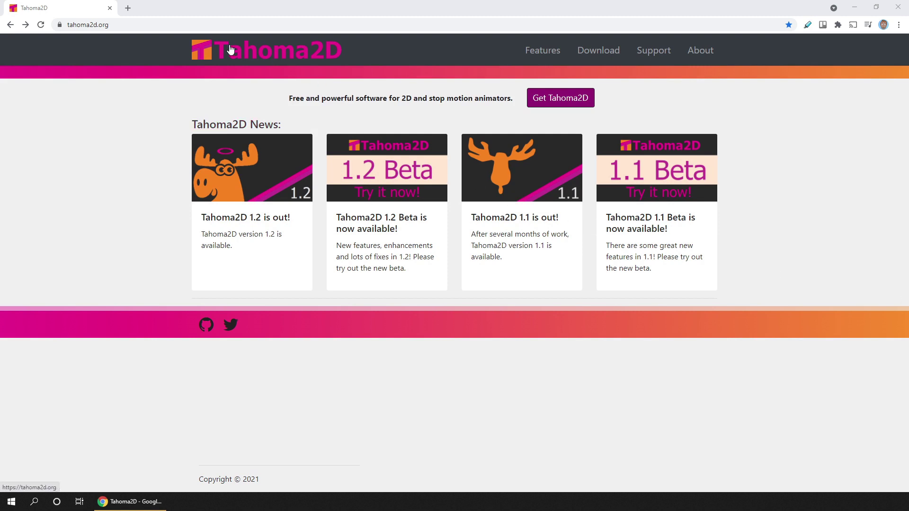
# Step: Visit the Tahoma2D downloads page and then the features page
pyautogui.click(564, 99)
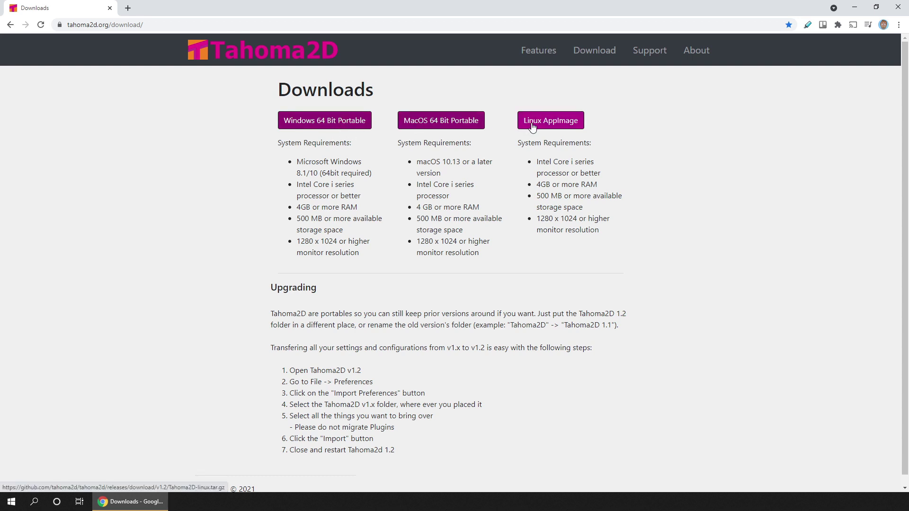
pyautogui.click(542, 56)
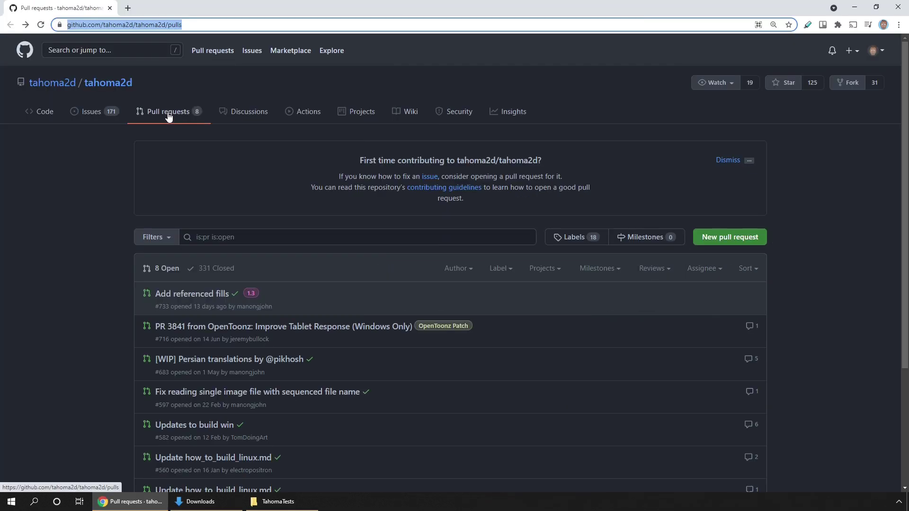
# Step: Open pull request #733 'Add referenced fills' and scroll through its description and commits
pyautogui.click(169, 117)
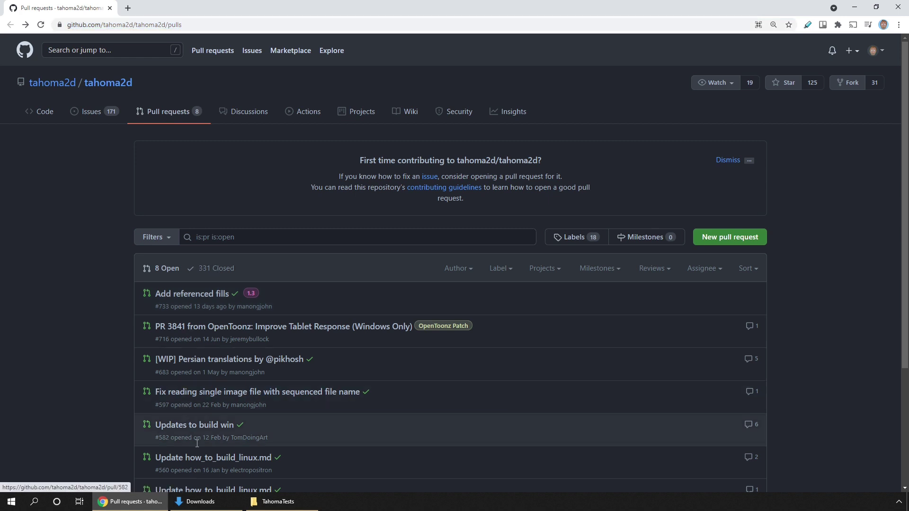
pyautogui.click(209, 294)
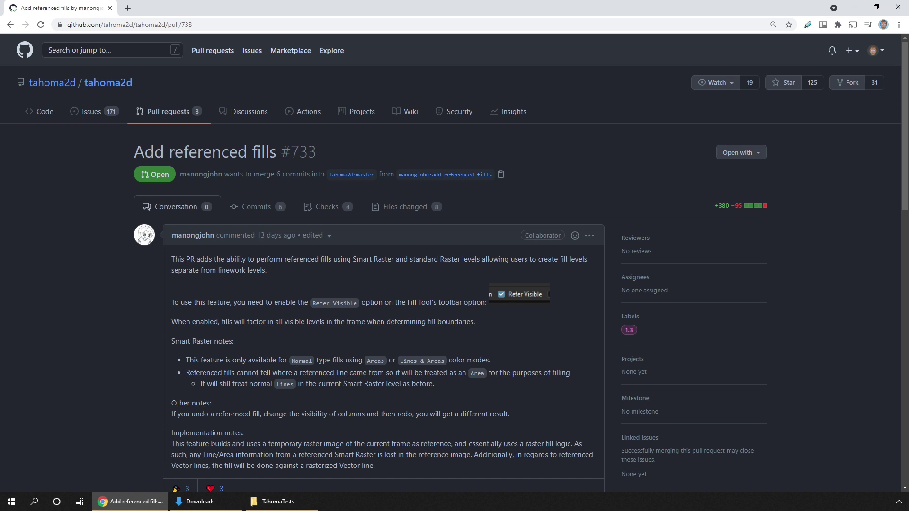
pyautogui.scroll(-7, 322, 375)
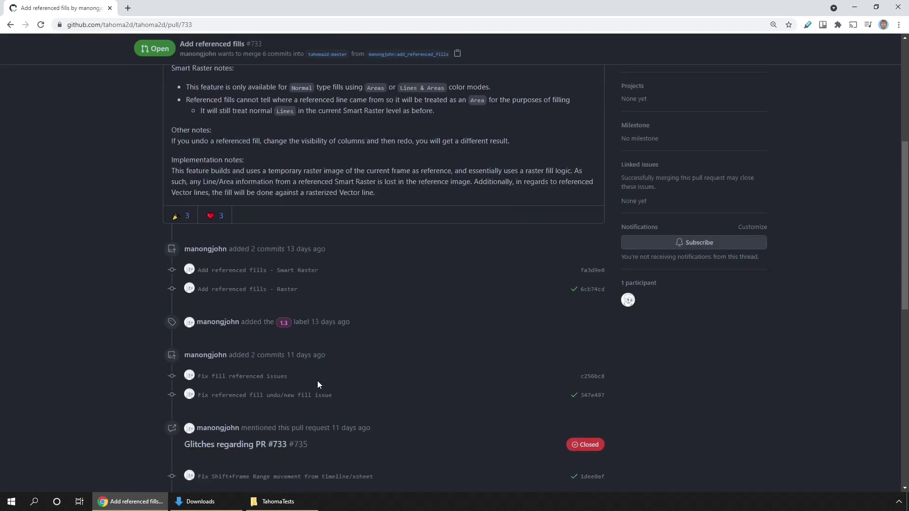
pyautogui.scroll(-3, 314, 379)
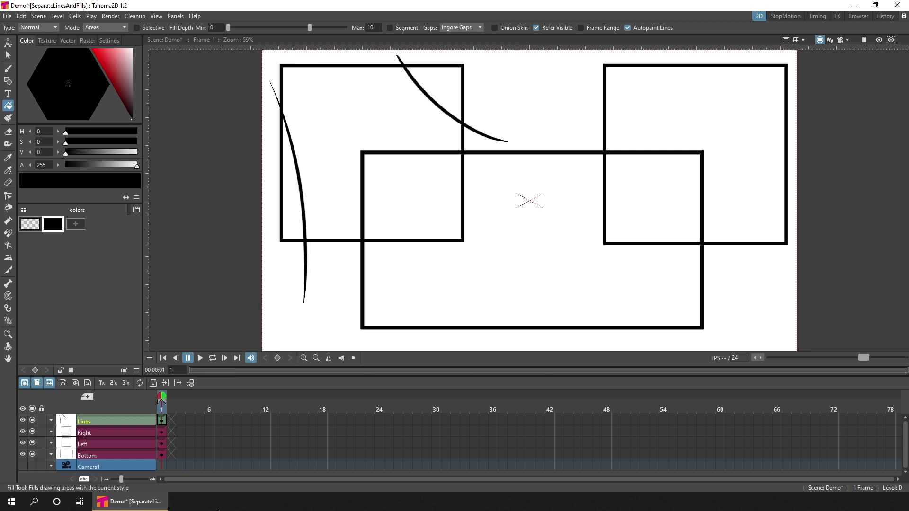
pyautogui.click(34, 407)
pyautogui.click(32, 454)
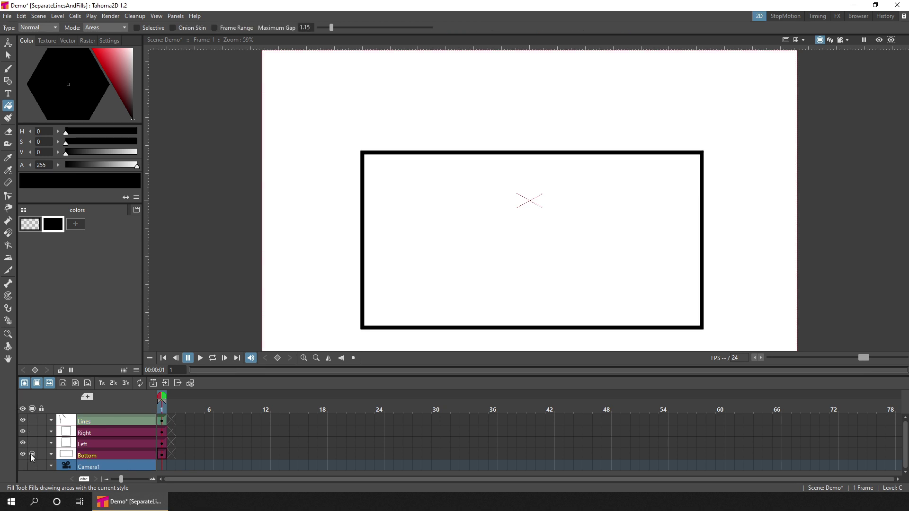
pyautogui.click(32, 442)
pyautogui.click(32, 430)
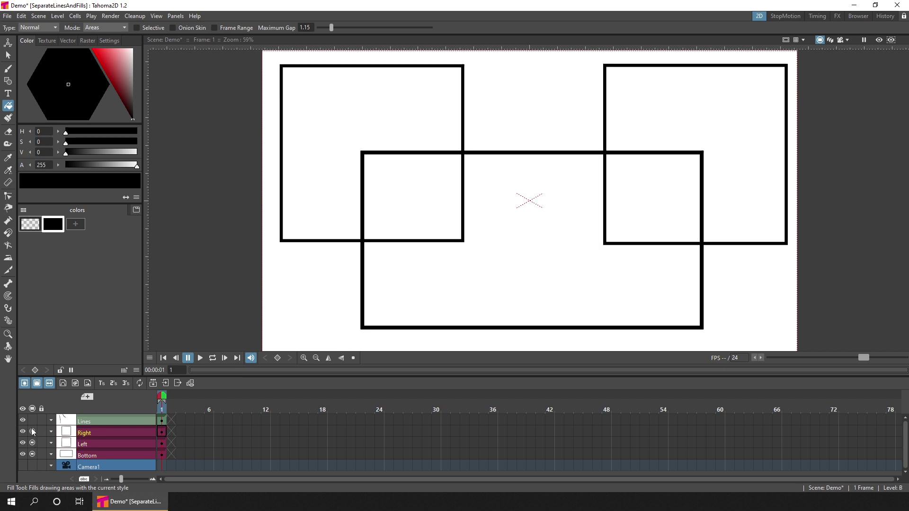
pyautogui.click(32, 421)
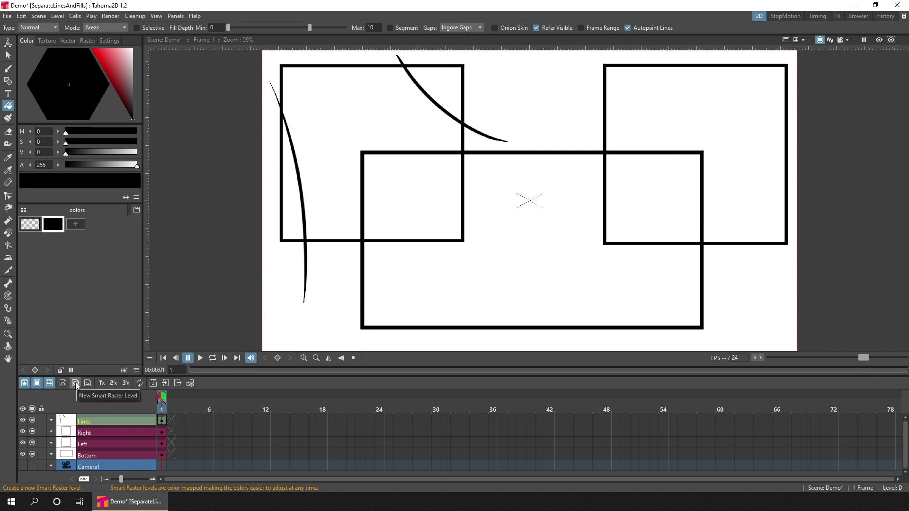
# Step: Create a Smart Raster column named Fill1, move it below the Bottom column, and select frame 1
pyautogui.click(75, 383)
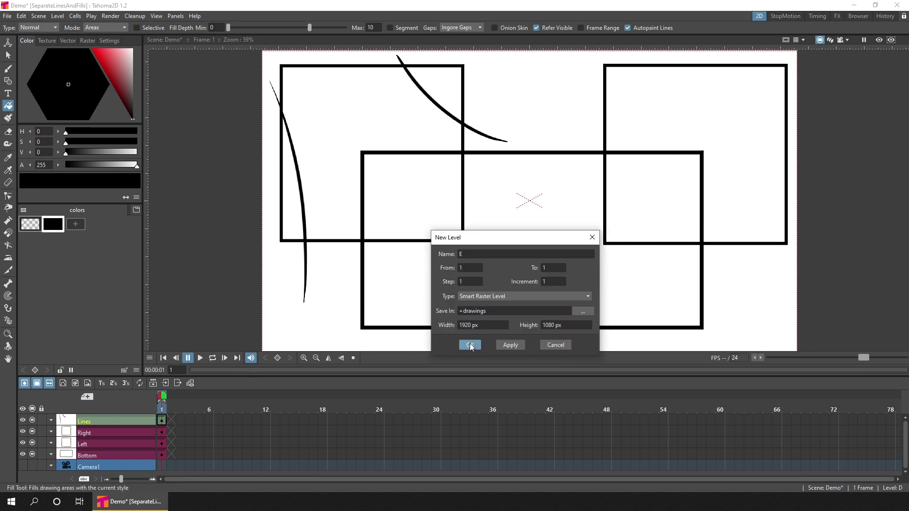
pyautogui.click(469, 344)
pyautogui.doubleClick(123, 420)
pyautogui.write('Fill1')
pyautogui.press('Return')
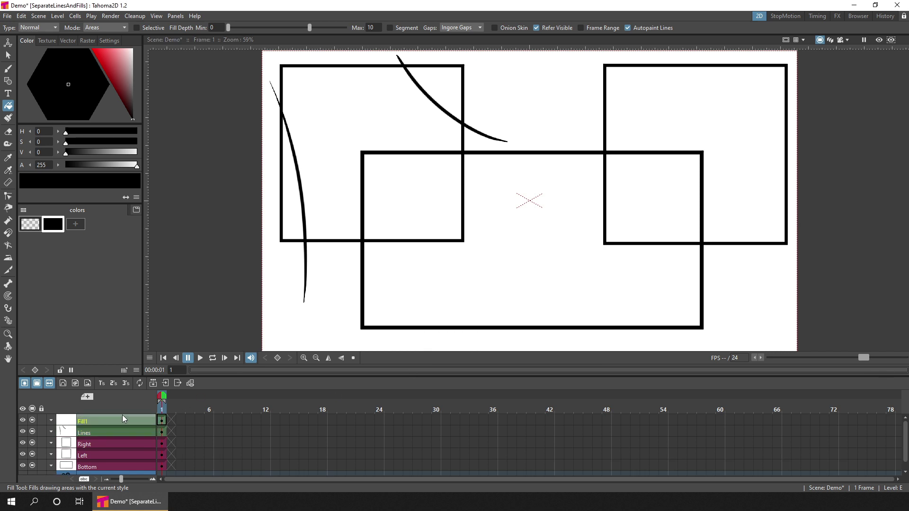
pyautogui.moveTo(121, 415); pyautogui.dragTo(122, 463)
pyautogui.click(164, 465)
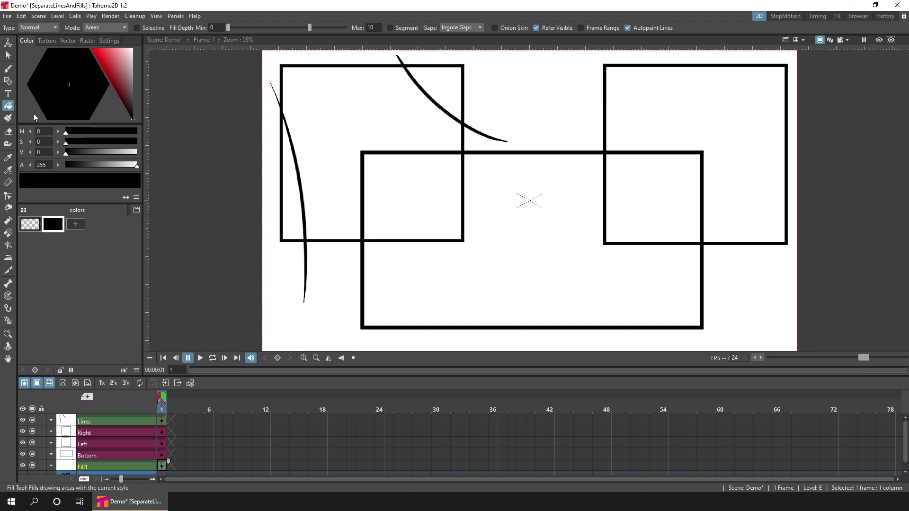
# Step: Keep the Normal fill type, add a red style, and fill the left–bottom box overlap red
pyautogui.click(49, 27)
pyautogui.click(38, 36)
pyautogui.click(76, 224)
pyautogui.moveTo(126, 73); pyautogui.dragTo(81, 44)
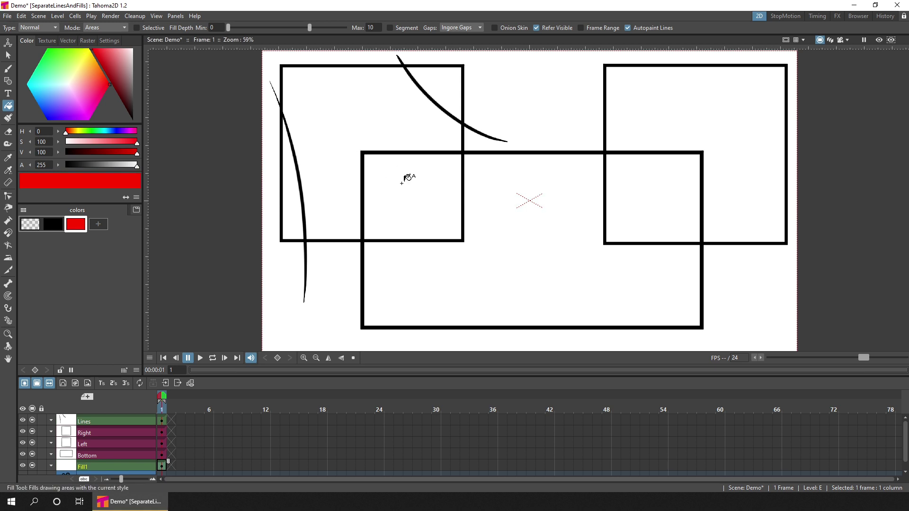
pyautogui.click(402, 177)
# Step: Add purple and green styles; fill the rest of the bottom box purple and the curve sliver green
pyautogui.click(98, 224)
pyautogui.click(62, 104)
pyautogui.click(422, 290)
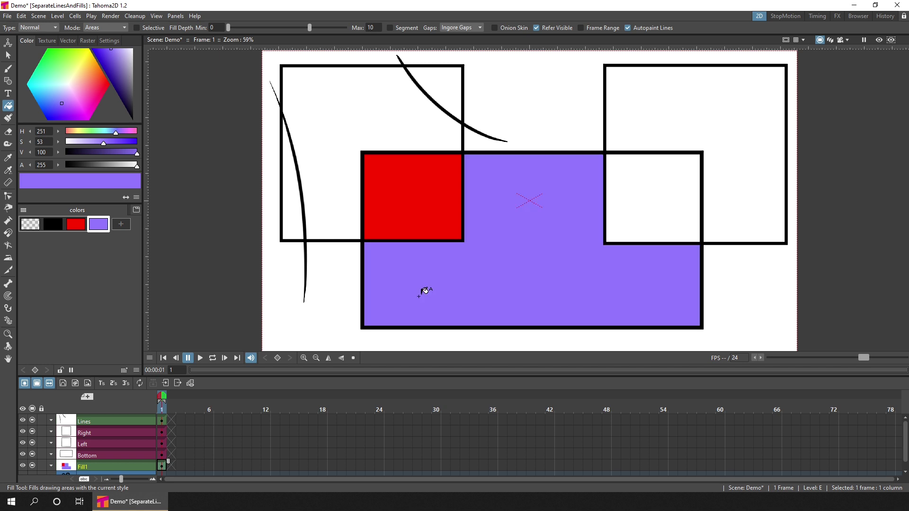
pyautogui.click(121, 224)
pyautogui.click(58, 61)
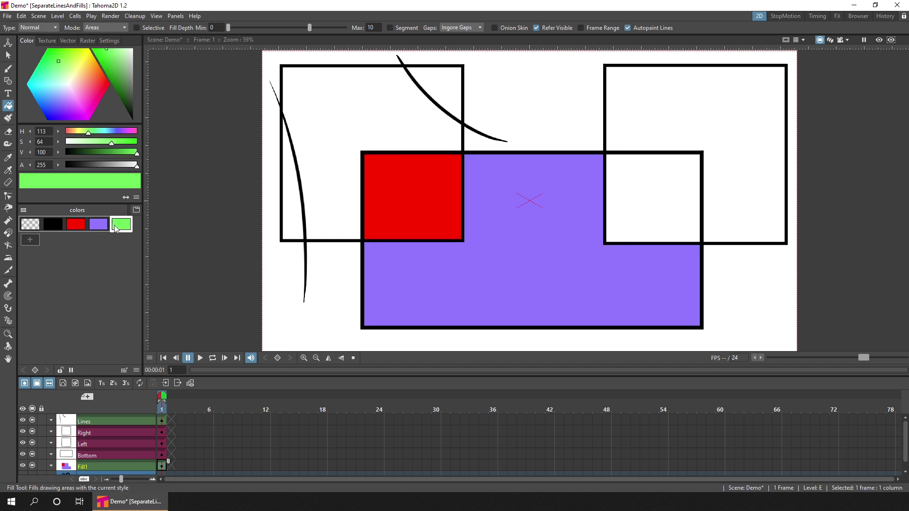
pyautogui.click(293, 179)
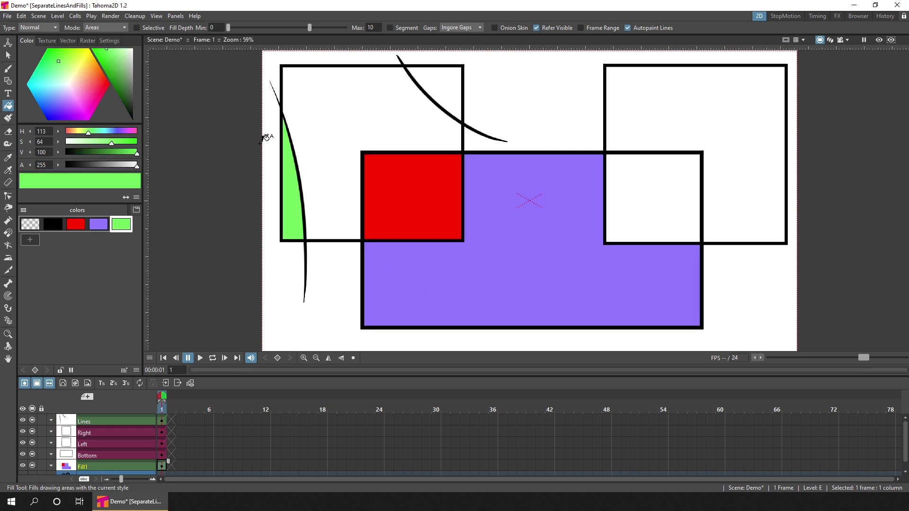
# Step: Raise the Fill Depth minimum to 6.18 and fill the gap between curve and box edge green
pyautogui.scroll(12, 266, 138)
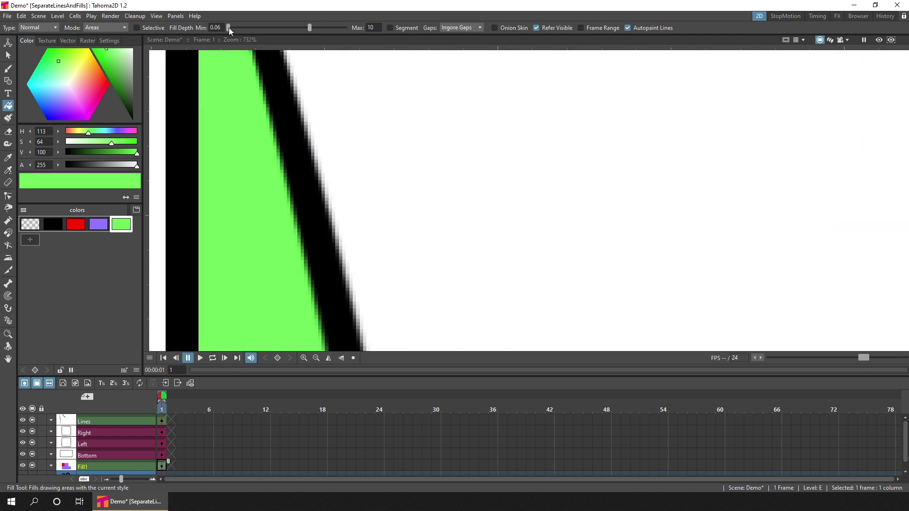
pyautogui.moveTo(267, 29); pyautogui.dragTo(277, 29)
pyautogui.scroll(-10, 364, 187)
pyautogui.scroll(-1, 366, 183)
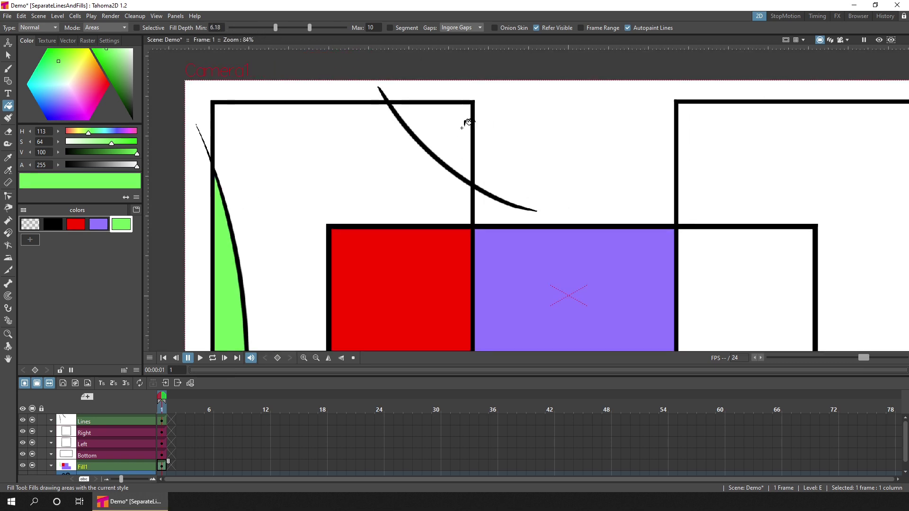
pyautogui.click(446, 129)
# Step: Fit the whole drawing to the window from the canvas context menu
pyautogui.scroll(7, 436, 154)
pyautogui.scroll(3, 436, 154)
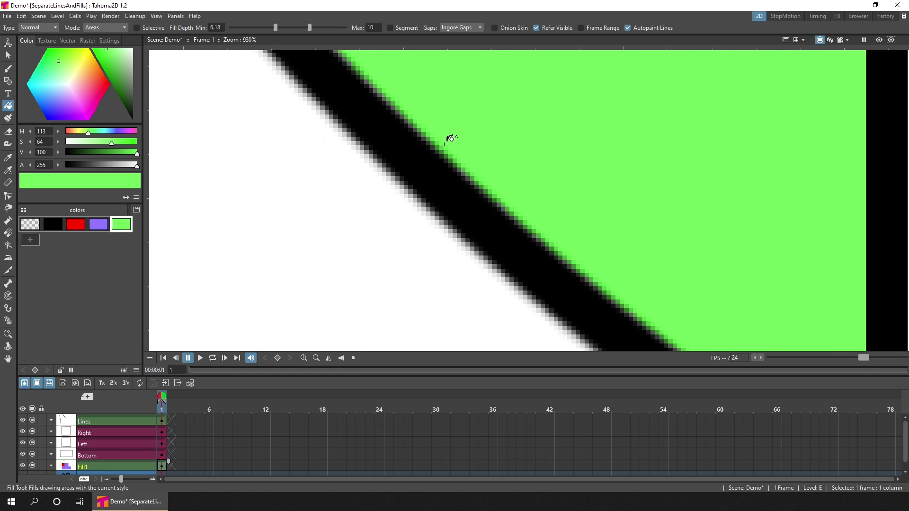
pyautogui.scroll(-9, 450, 138)
pyautogui.scroll(-2, 488, 204)
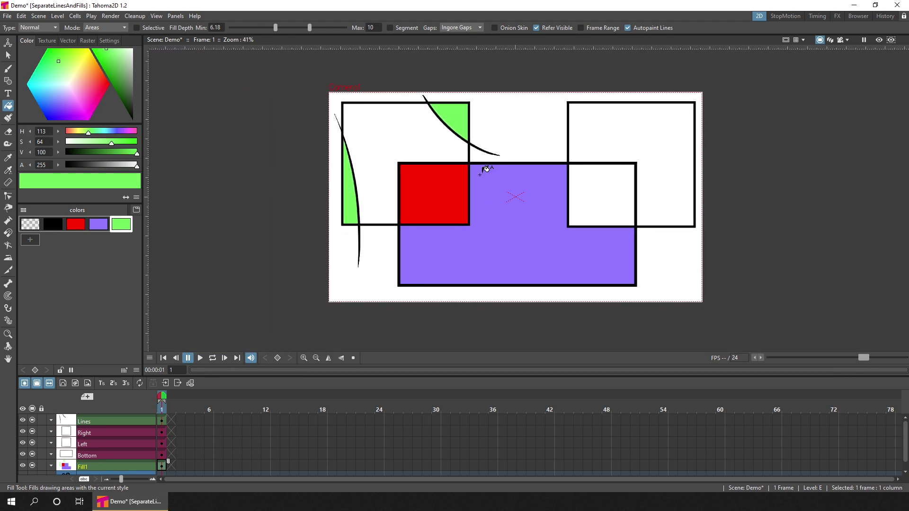
pyautogui.rightClick(284, 218)
pyautogui.click(301, 235)
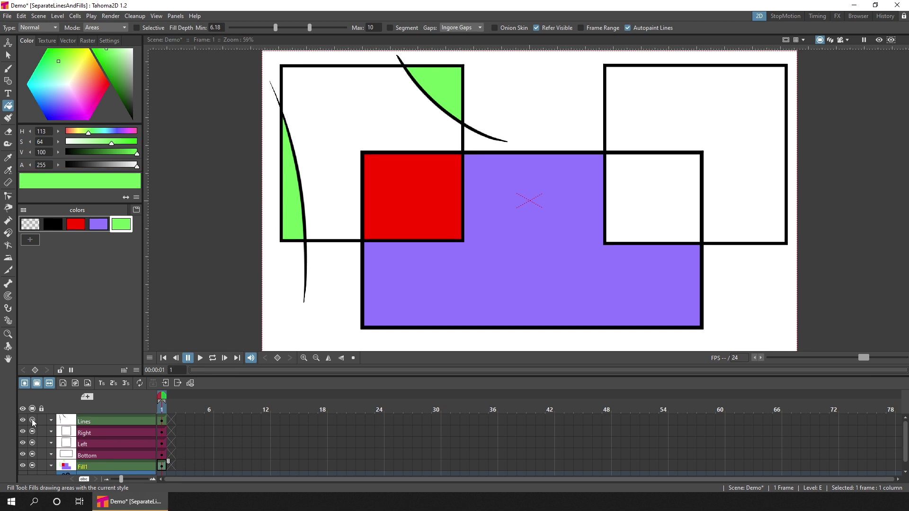
# Step: Hide the Lines, Right, Left and Fill1 columns, then create the Col2 level and select its frame 1
pyautogui.moveTo(32, 419); pyautogui.dragTo(32, 454)
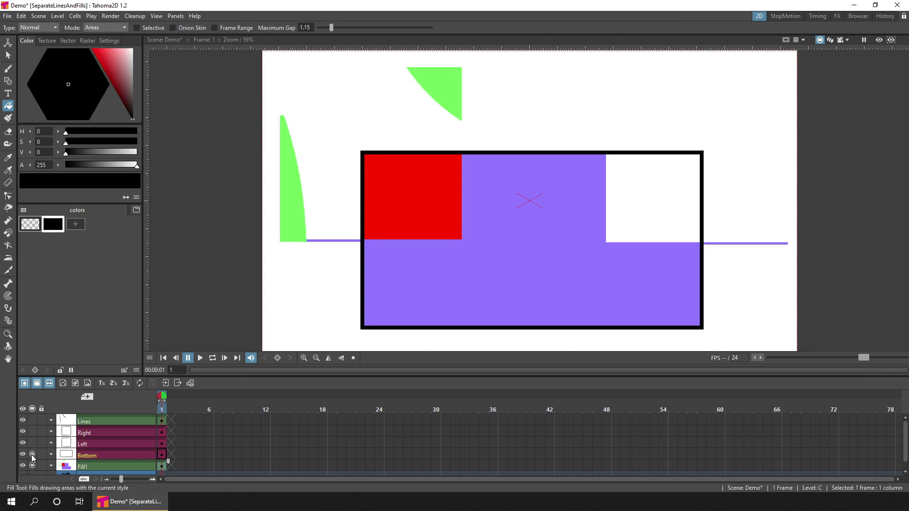
pyautogui.click(101, 467)
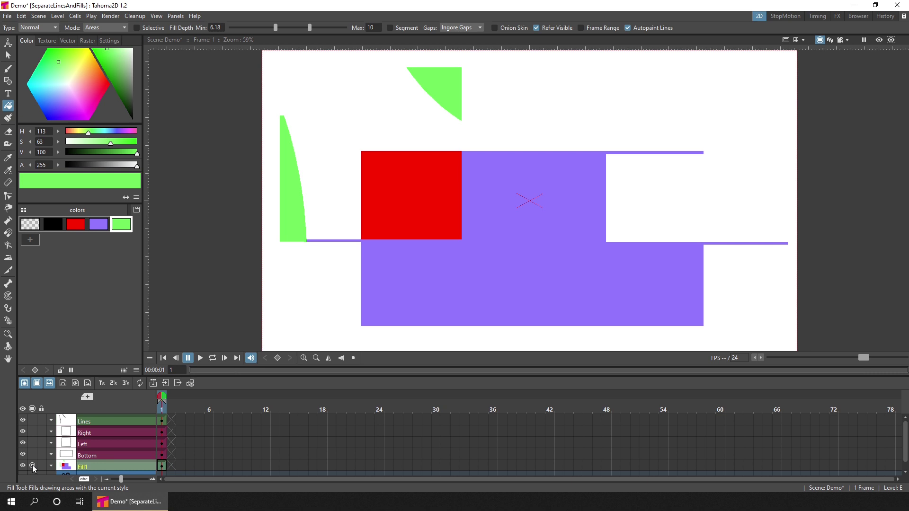
pyautogui.click(32, 464)
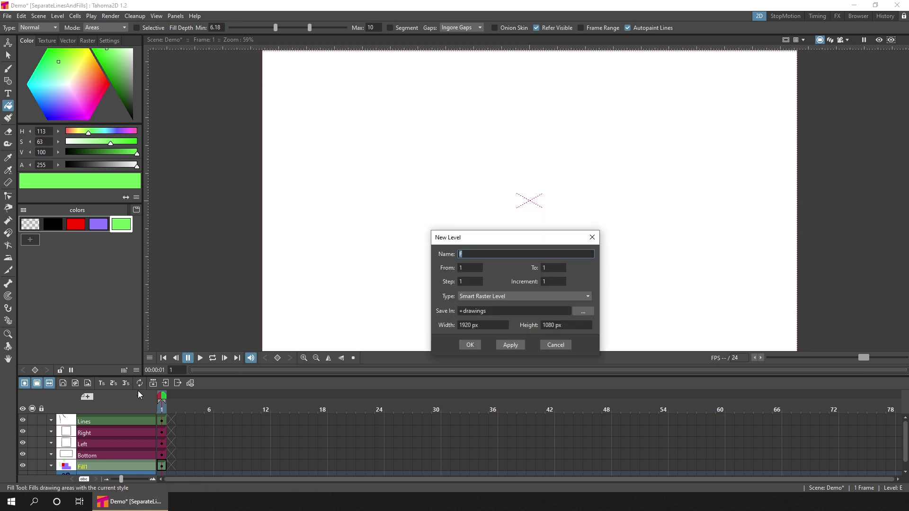
pyautogui.click(467, 345)
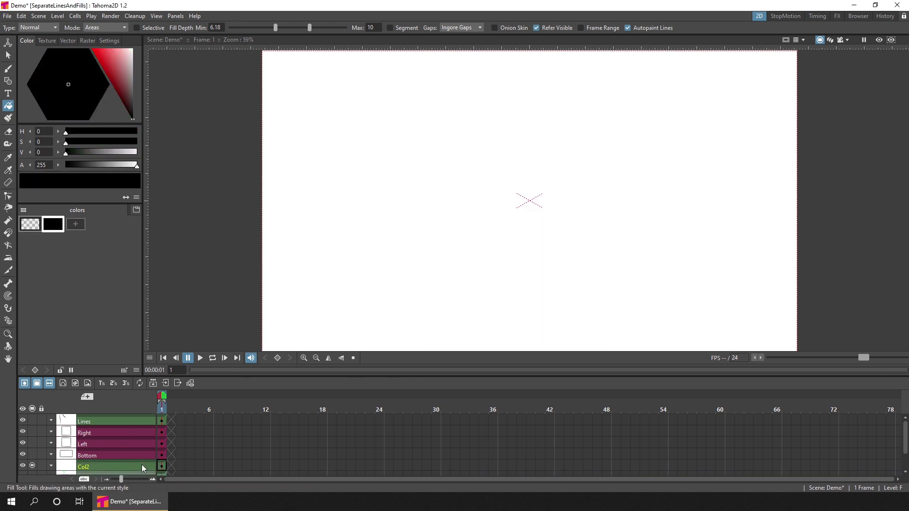
pyautogui.click(161, 466)
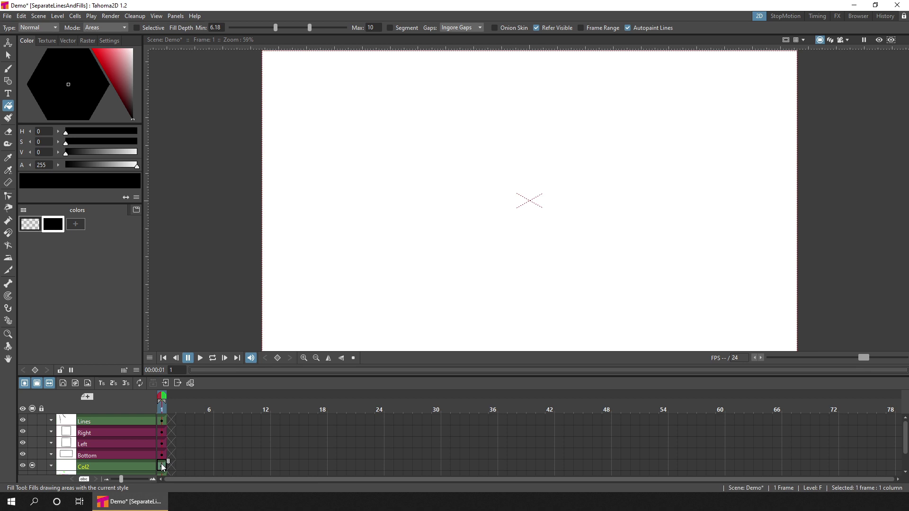
# Step: Show the Bottom, Left and Right outlines and fill the bottom box red on Col2, excluding the overlap
pyautogui.click(32, 451)
pyautogui.click(33, 440)
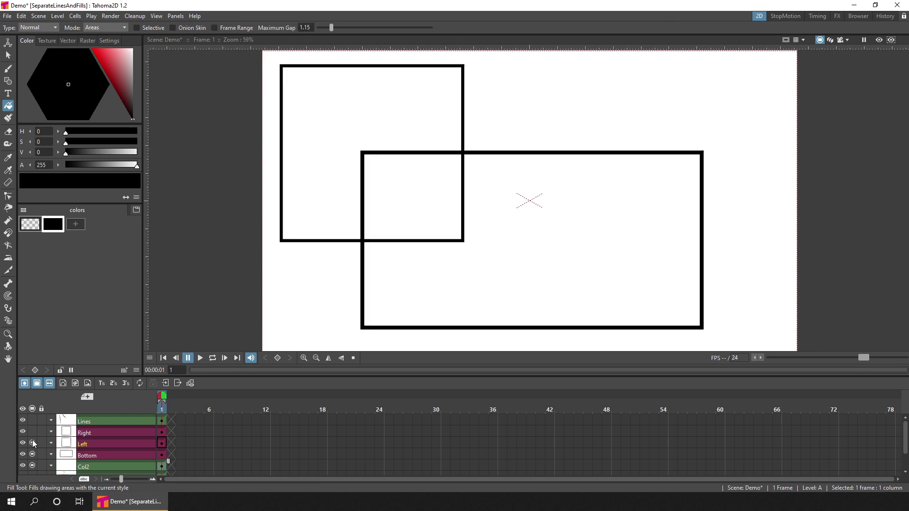
pyautogui.click(162, 466)
pyautogui.click(77, 224)
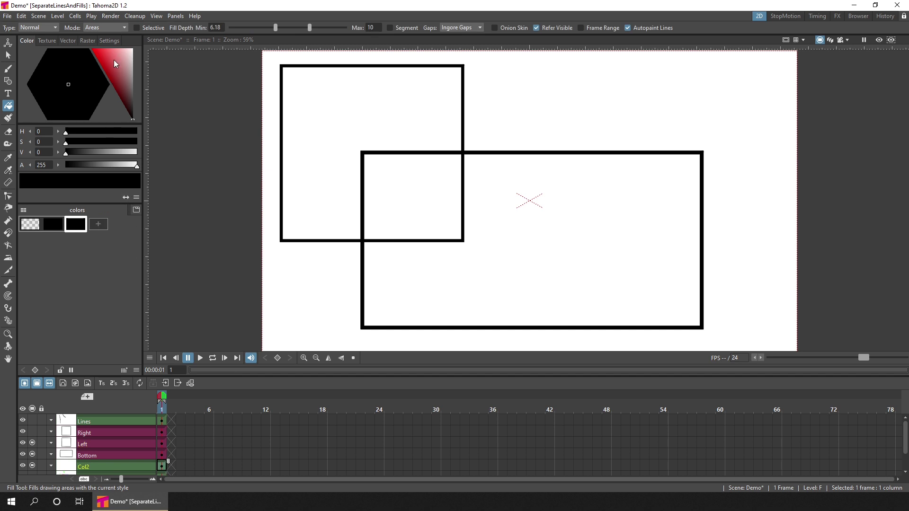
pyautogui.moveTo(114, 61); pyautogui.dragTo(92, 50)
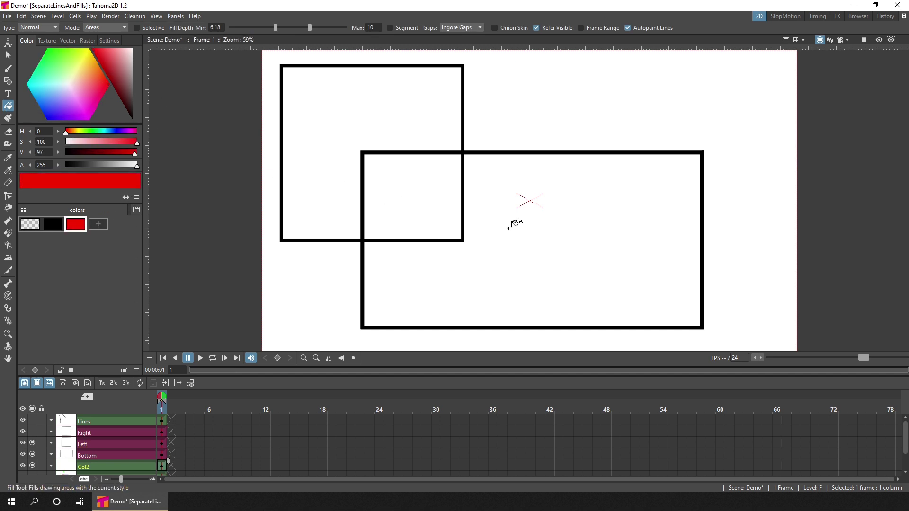
pyautogui.click(527, 220)
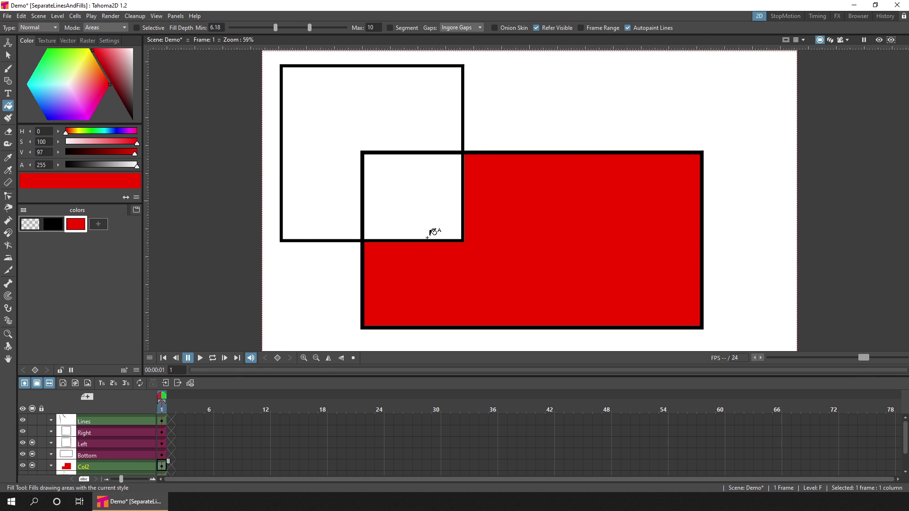
pyautogui.click(32, 431)
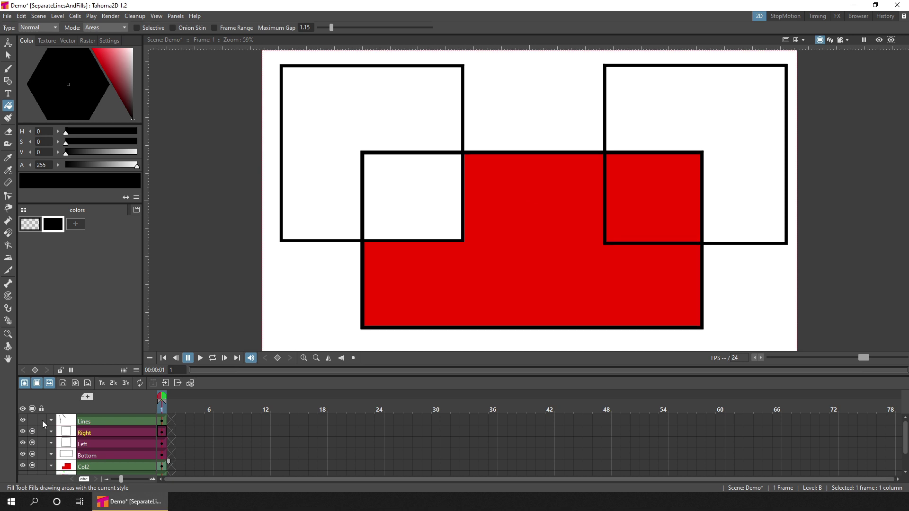
# Step: On Col2, fill the left box green and the centre overlap square blue
pyautogui.click(162, 467)
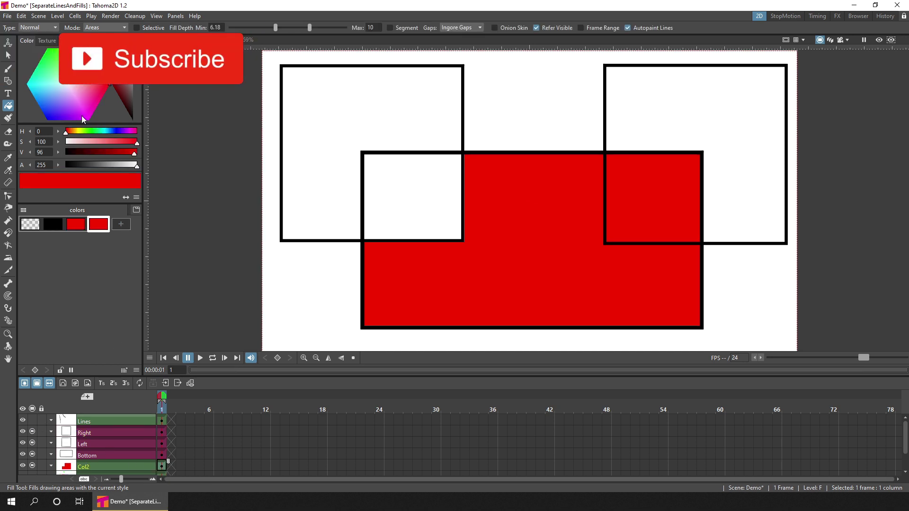
pyautogui.click(100, 223)
pyautogui.click(322, 116)
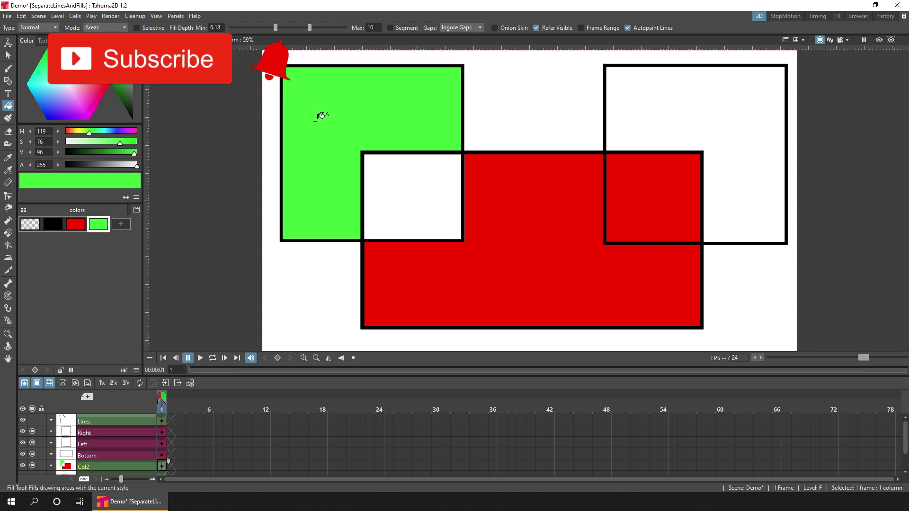
pyautogui.click(121, 225)
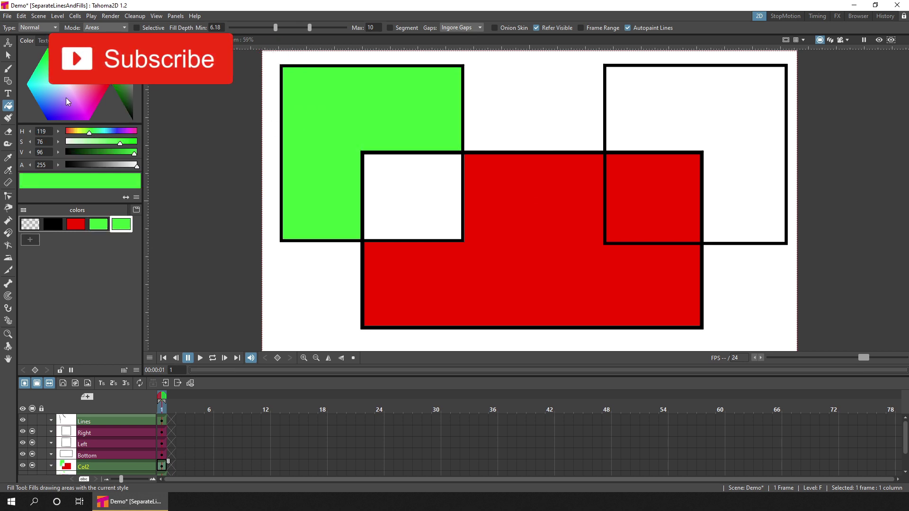
pyautogui.click(46, 101)
pyautogui.click(400, 180)
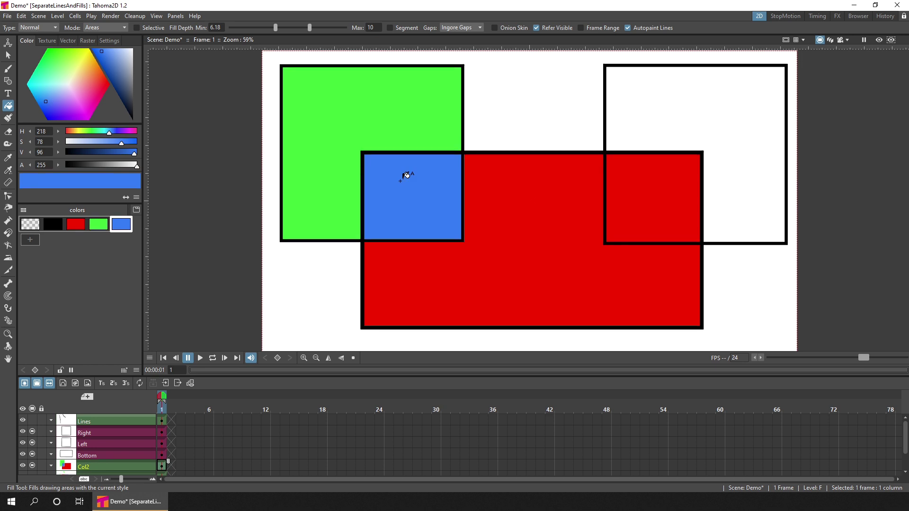
# Step: Show the Lines curves again and fill the right box magenta on Col2
pyautogui.click(31, 420)
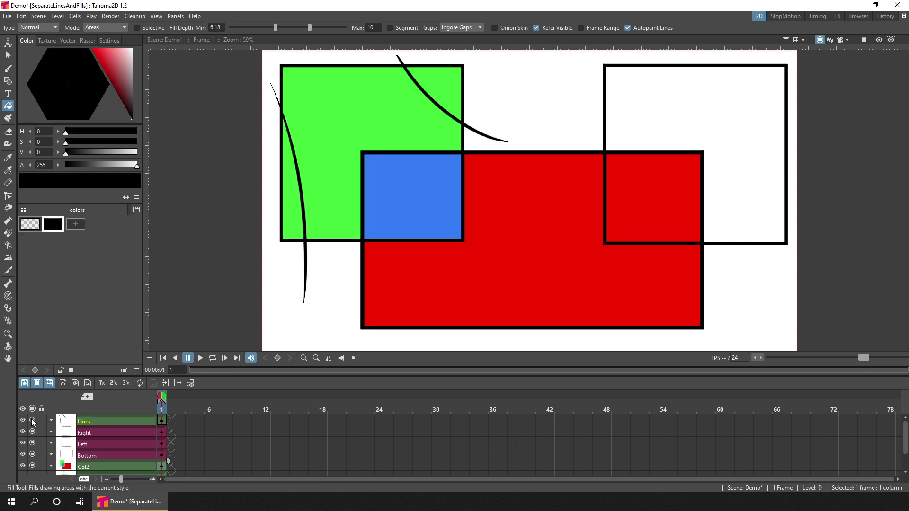
pyautogui.click(161, 467)
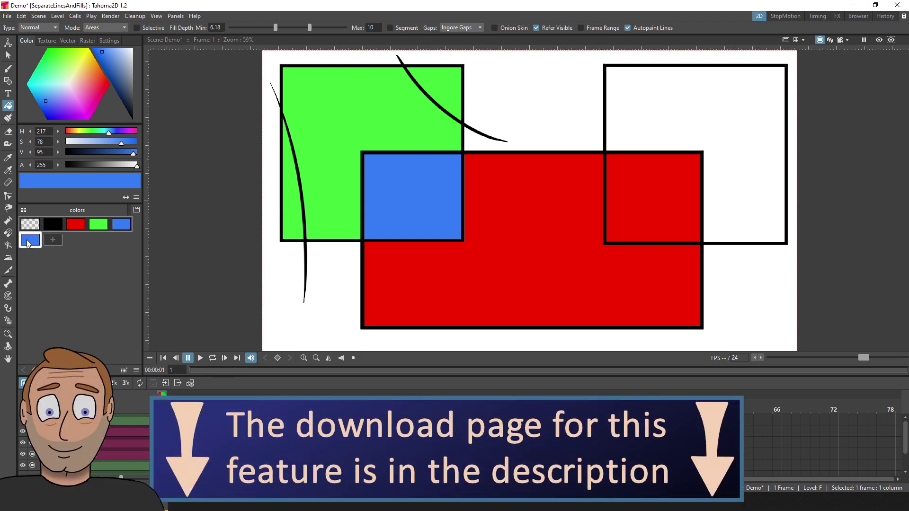
pyautogui.click(80, 112)
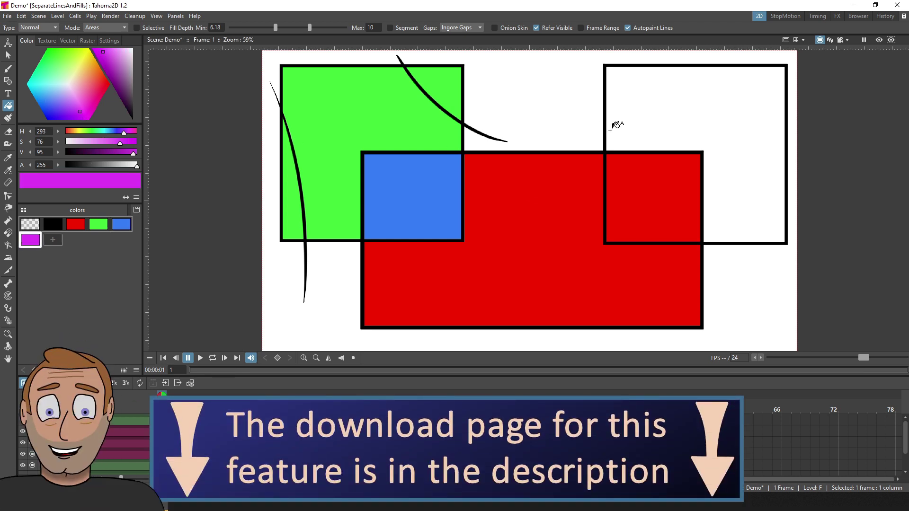
pyautogui.click(658, 122)
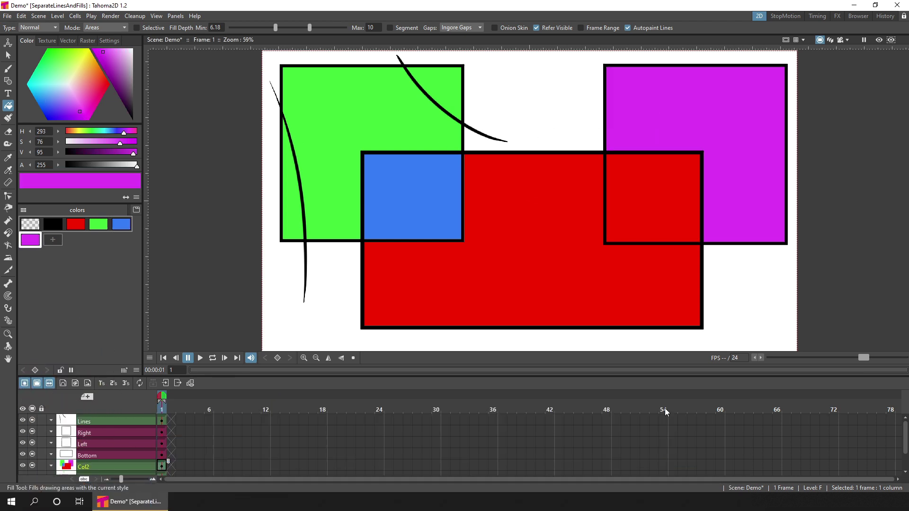